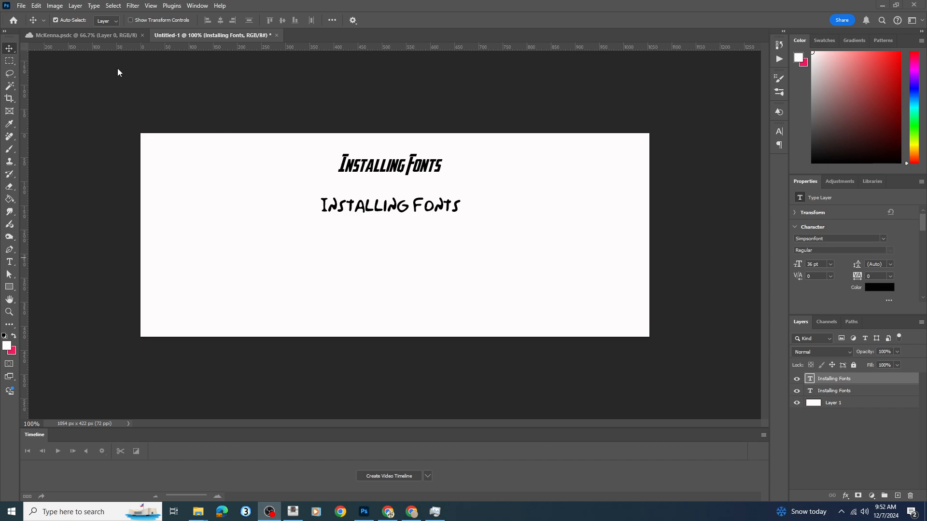
Change the font of the lower "Installing Fonts" text to Halloween Night Regular and deselect the text
left_click(385, 207)
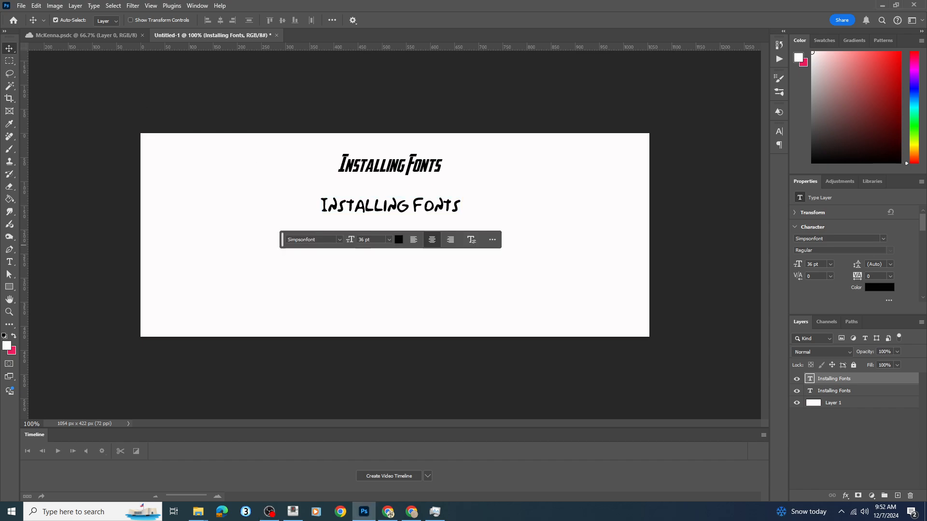
left_click(340, 240)
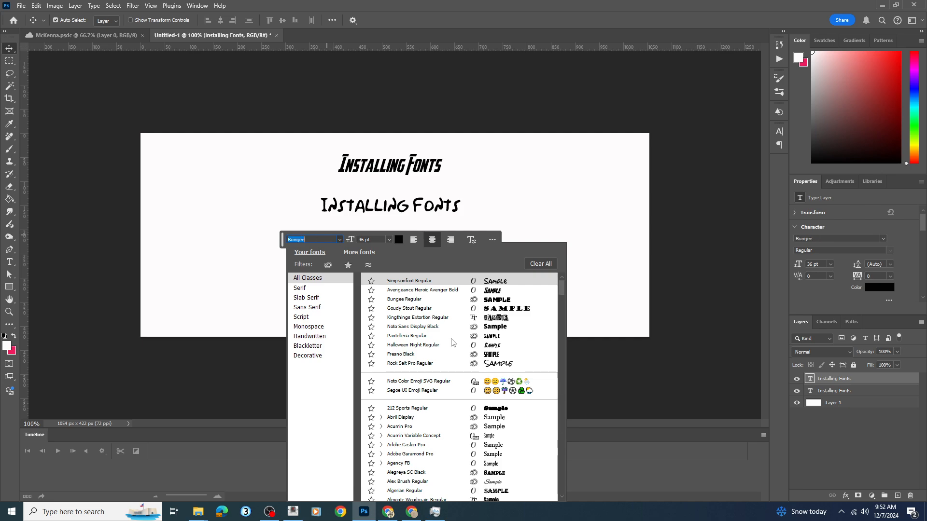
scroll(434, 371, "down", 3)
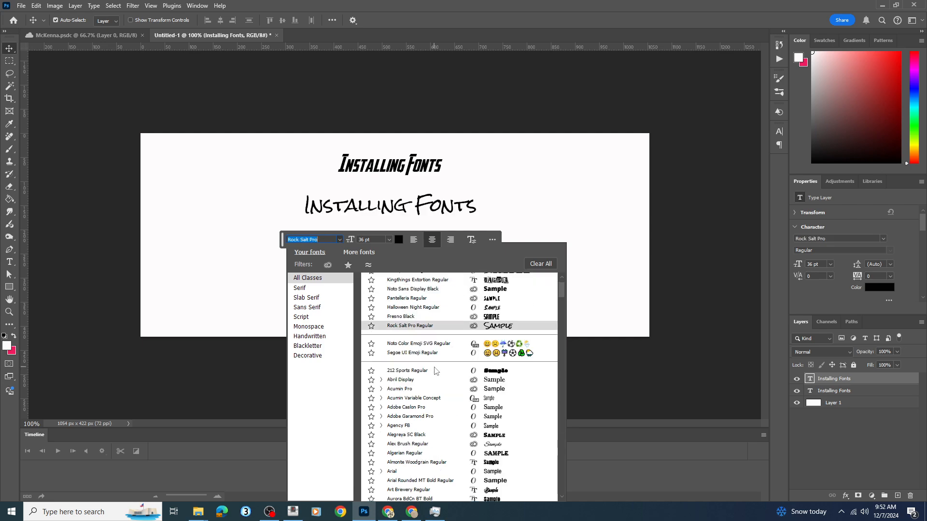
scroll(435, 370, "down", 7)
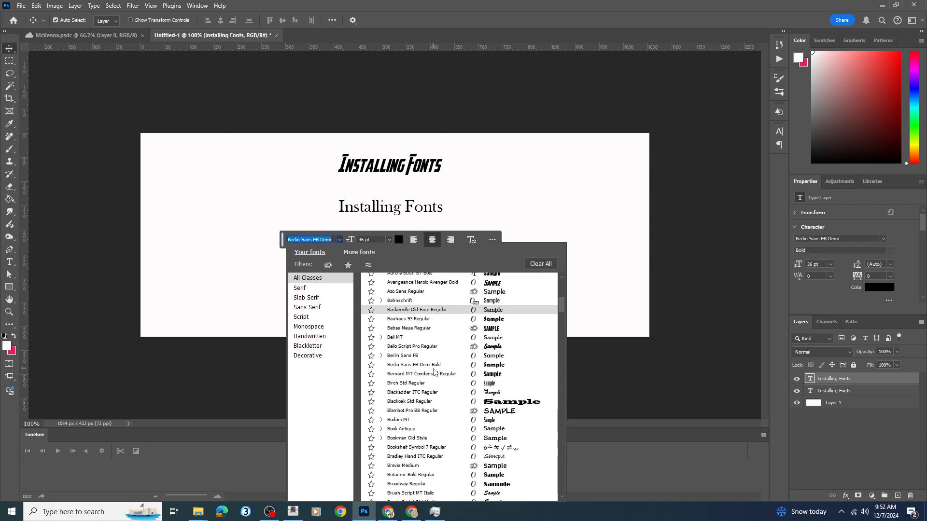
scroll(433, 371, "up", 7)
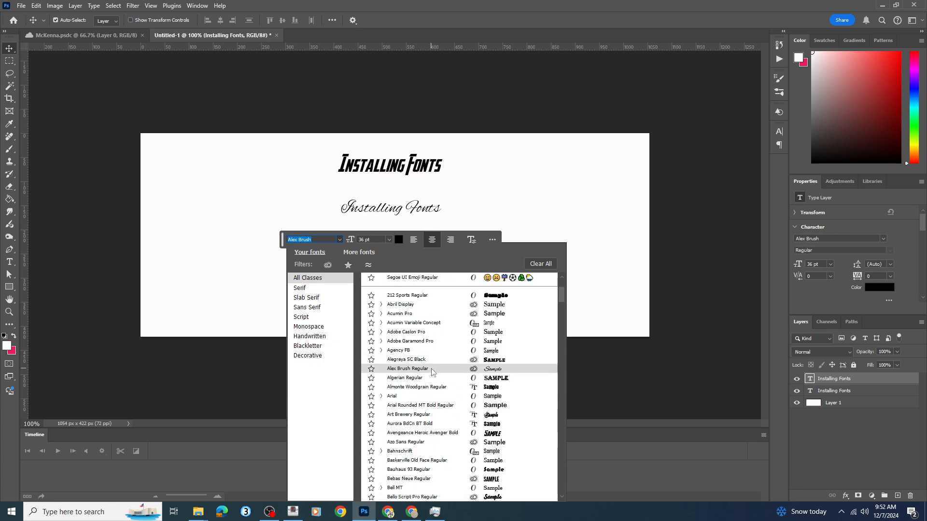
scroll(432, 372, "up", 4)
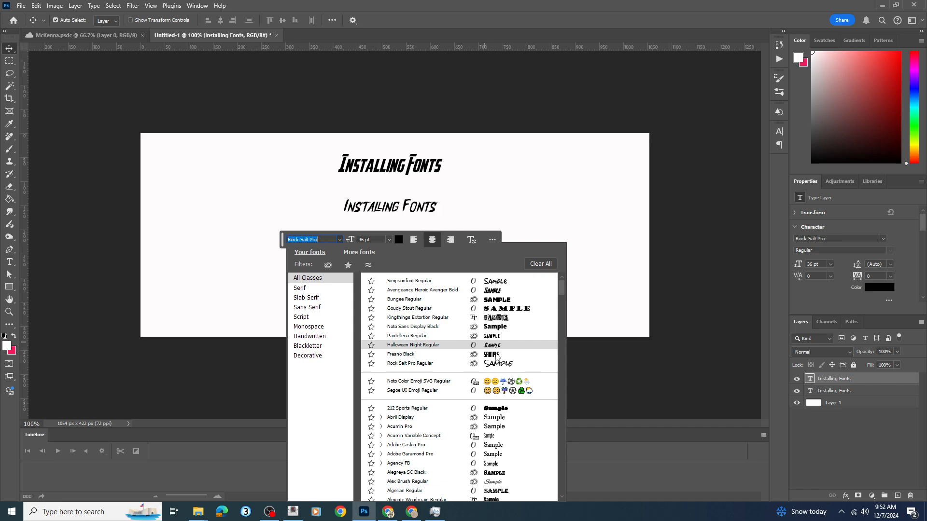
left_click(495, 348)
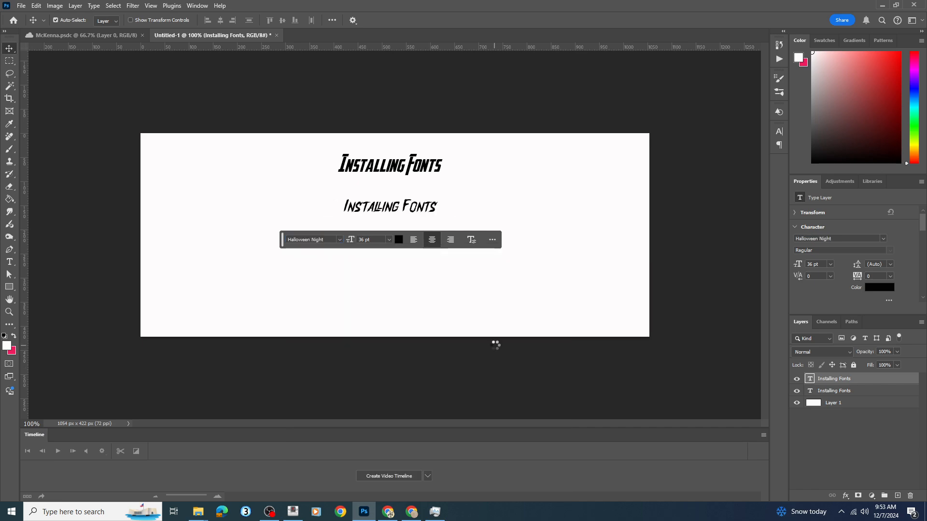
left_click(381, 285)
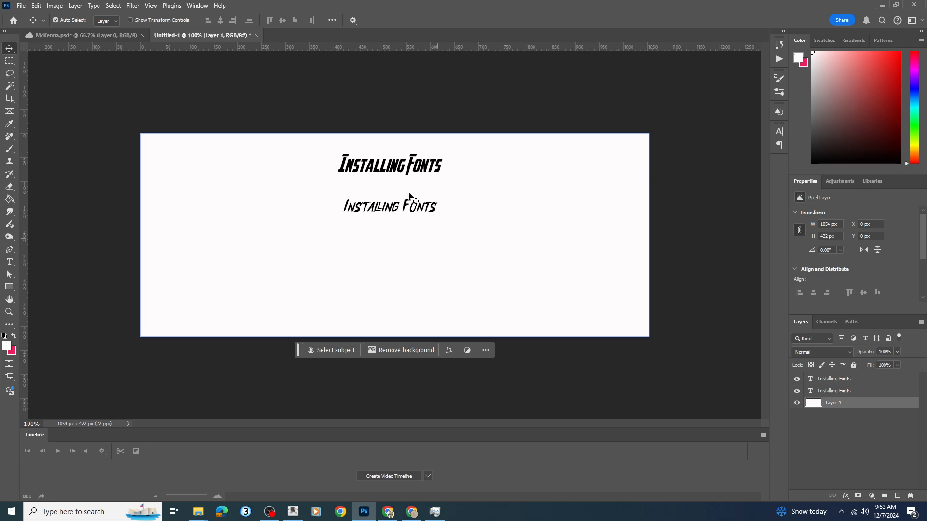
Duplicate the Halloween Night text layer as "Installing Fonts copy" and place the copy below the other two lines
left_click(387, 207)
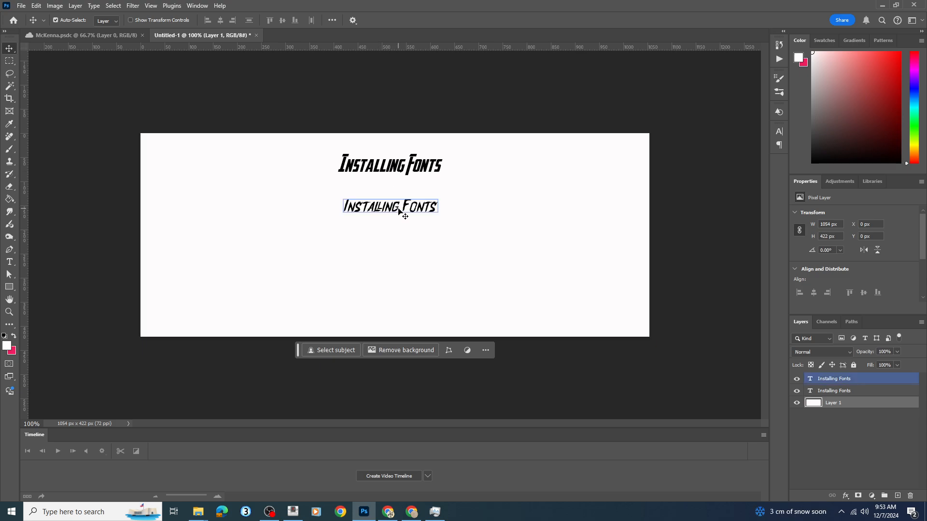
left_click(376, 164)
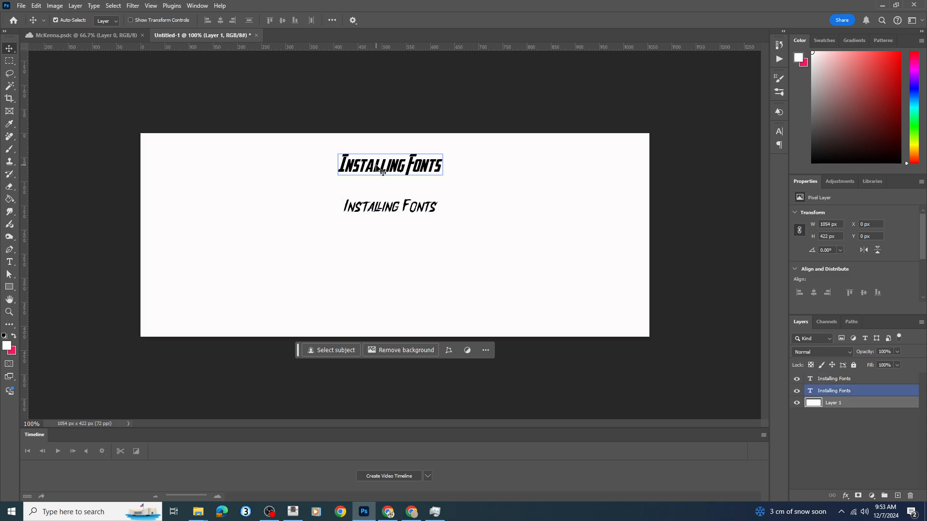
left_click(867, 380)
right_click(865, 380)
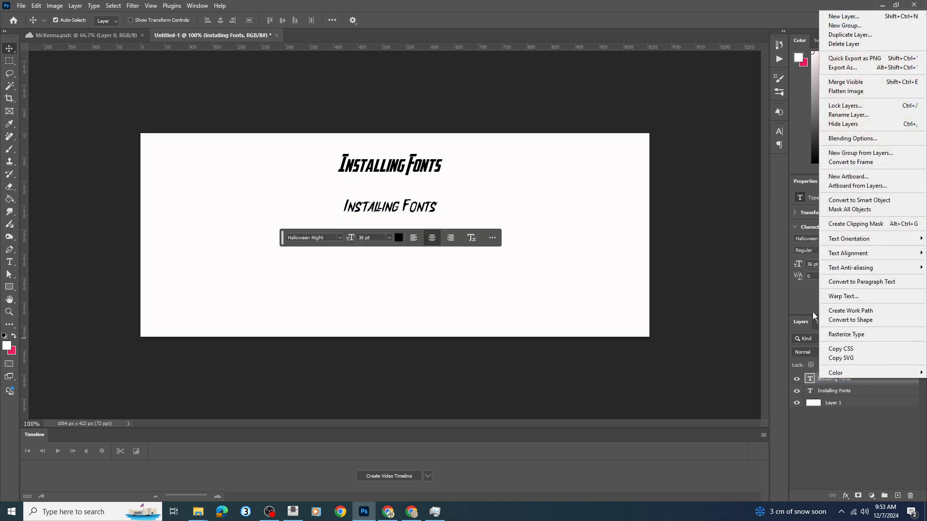
left_click(866, 37)
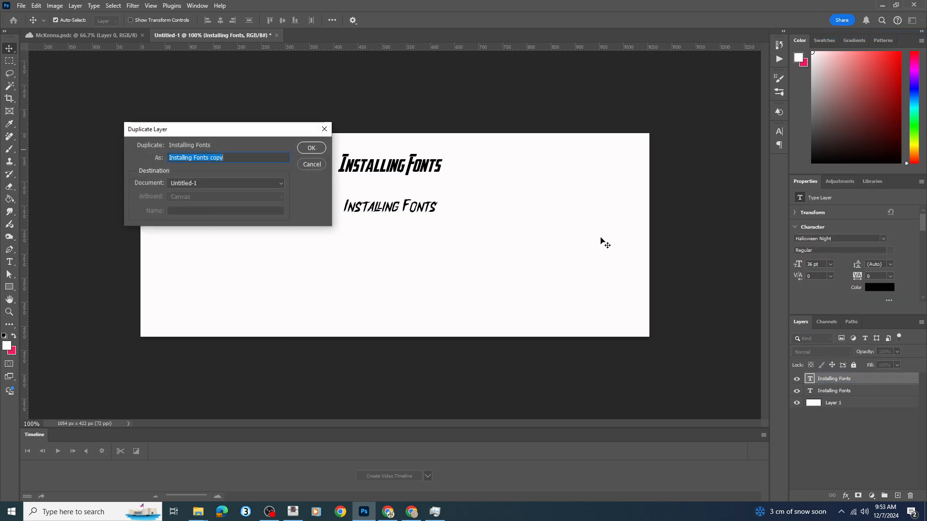
left_click(311, 147)
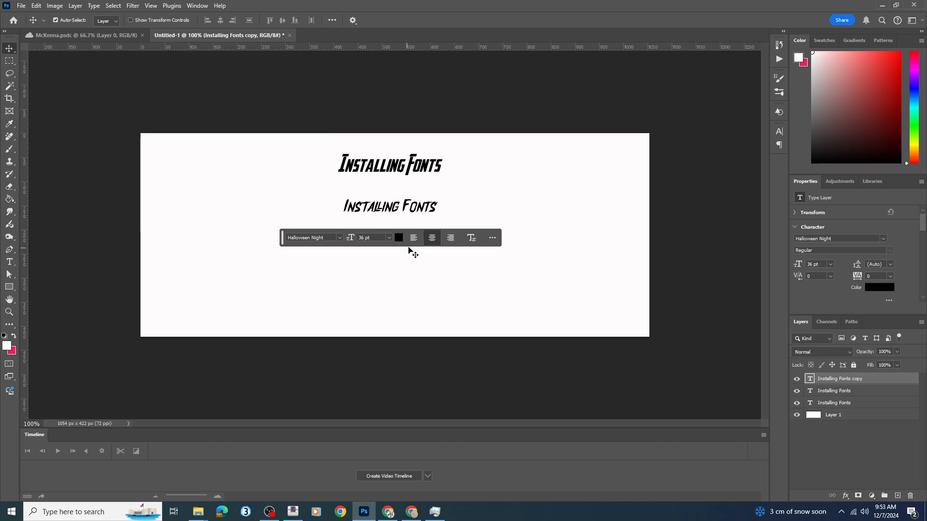
left_click_drag(389, 206, 390, 260)
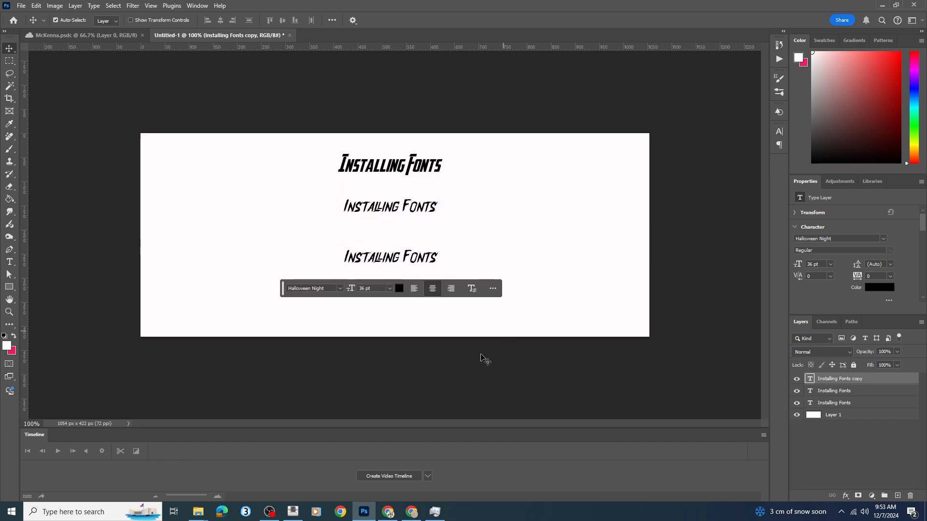
Switch to Chrome, search the web for "dafont" in a new tab and open the DaFont site
mouse_move(412, 514)
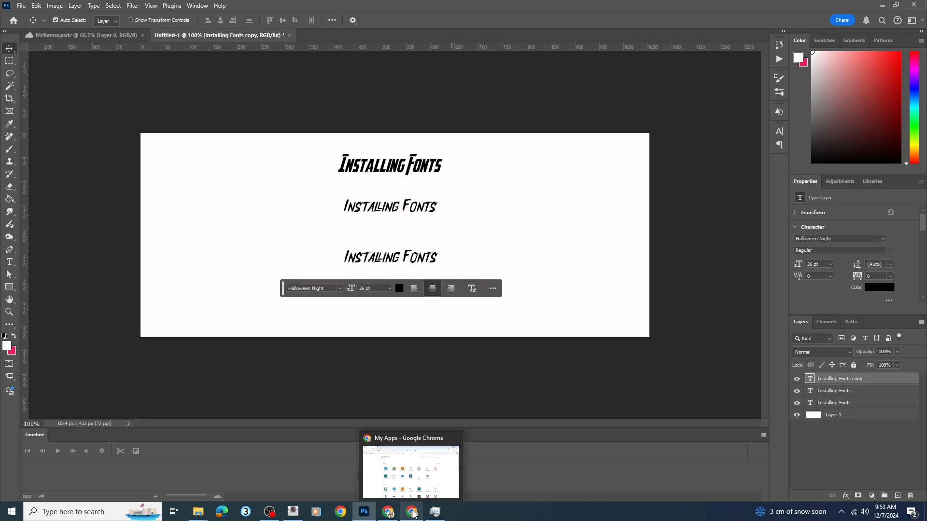
left_click(411, 479)
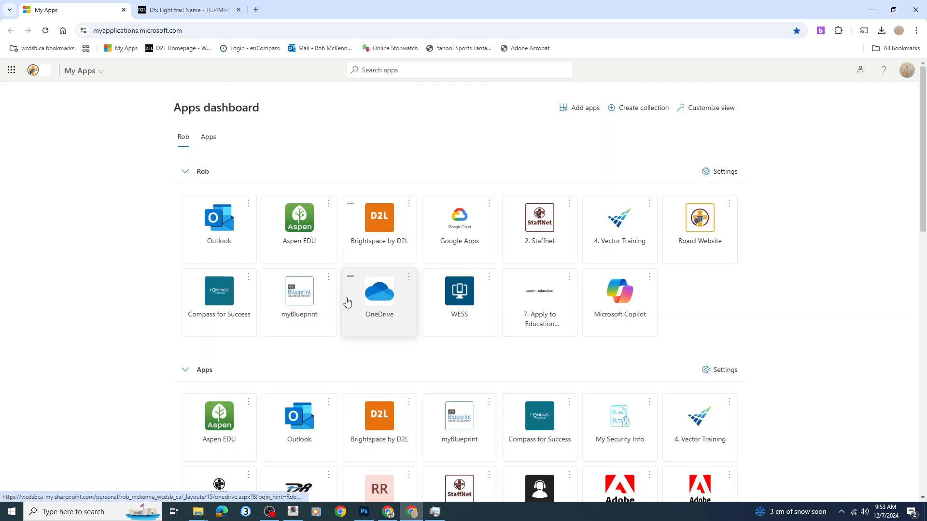
left_click(256, 10)
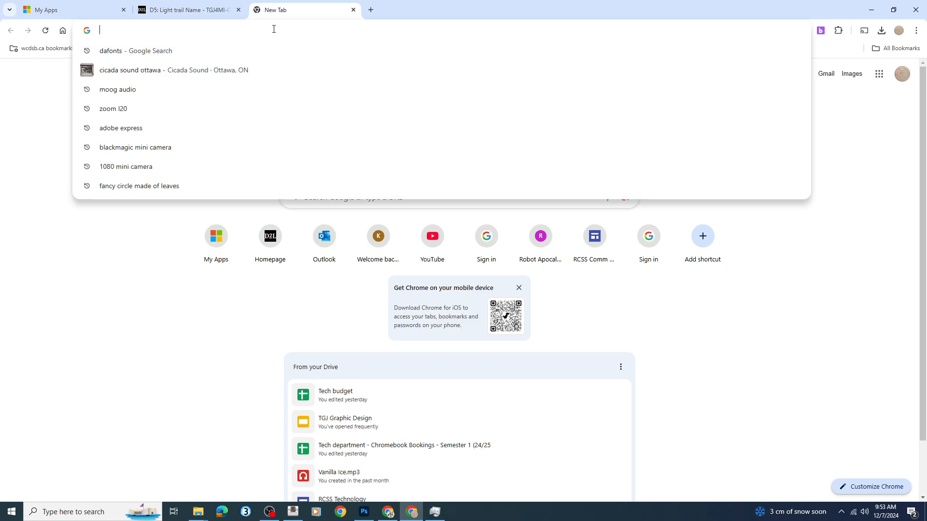
type("dafonts")
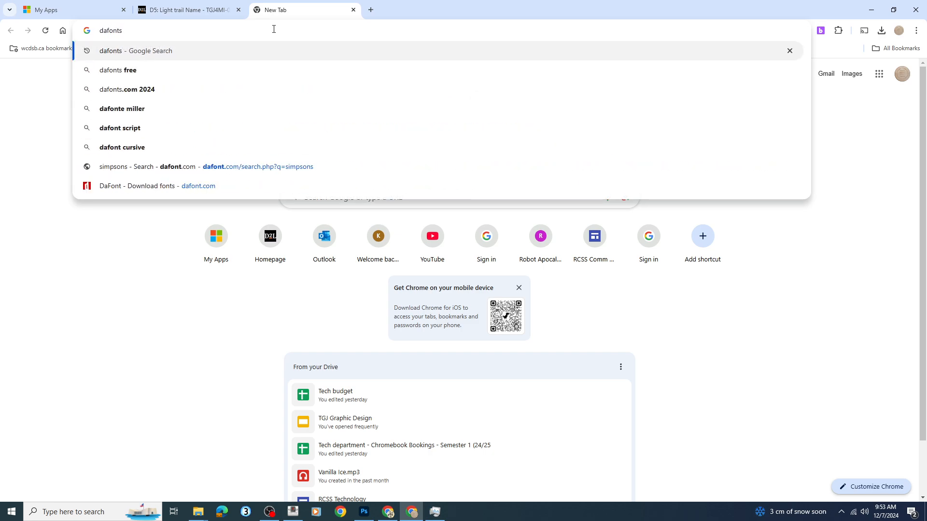
key("BackSpace")
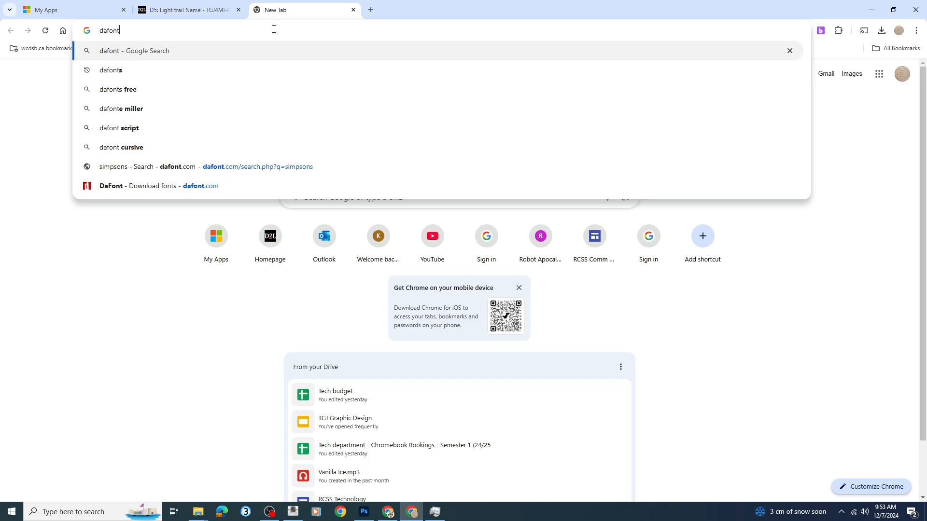
key("Return")
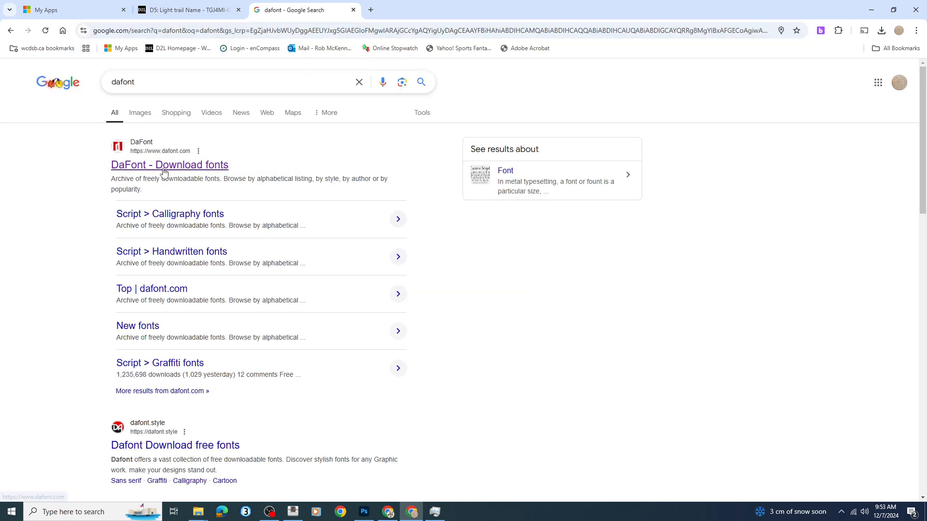
left_click(163, 170)
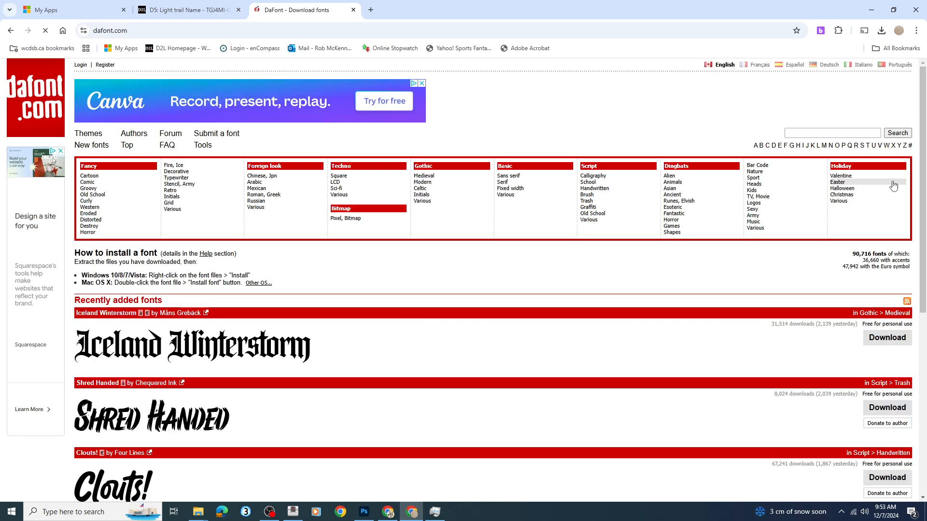
Search DaFont's font collection for "Back to the future"
scroll(168, 386, "down", 5)
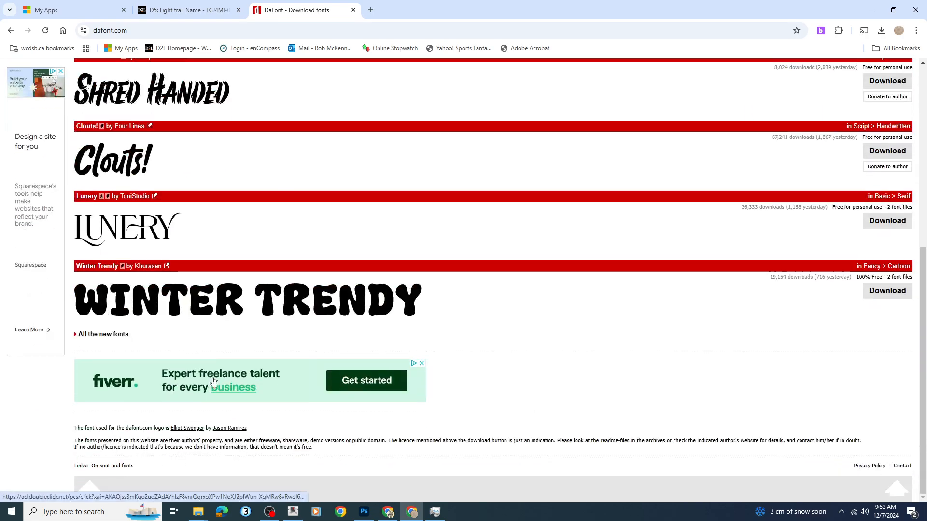
scroll(314, 377, "up", 7)
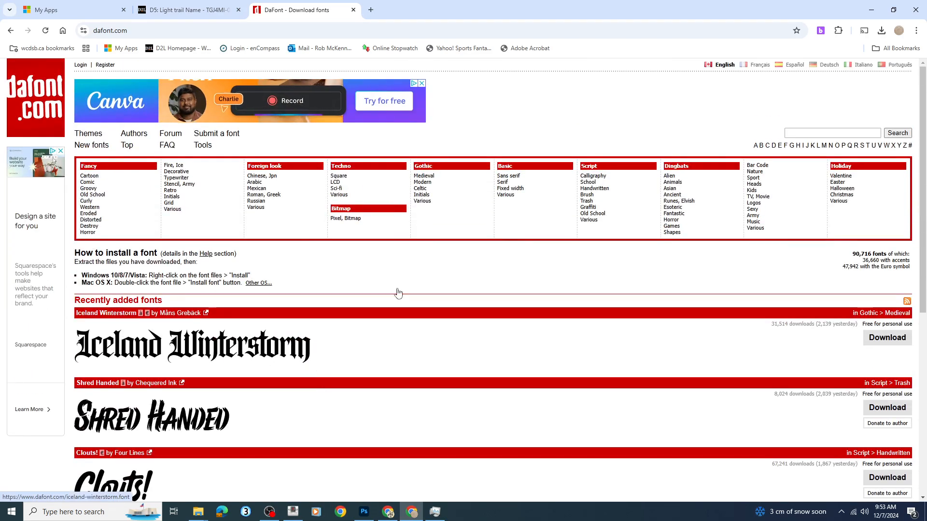
left_click(841, 133)
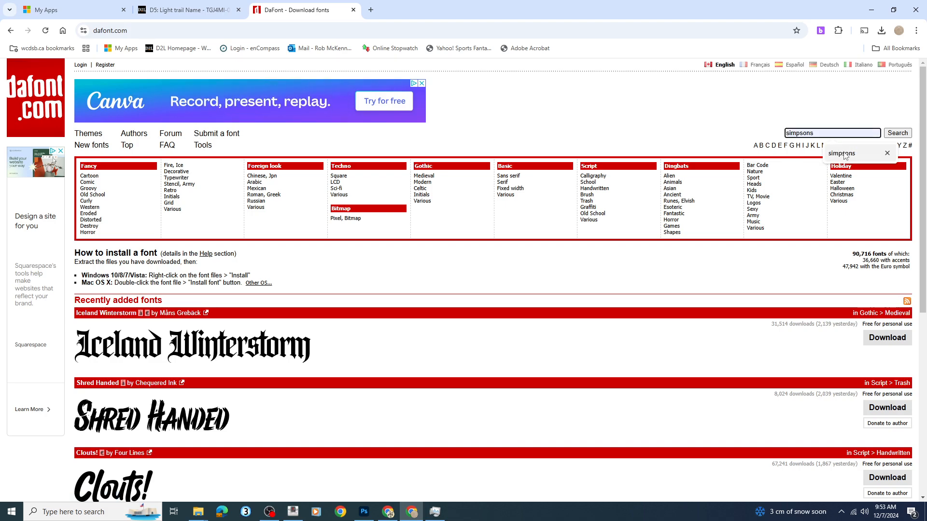
type("Bac")
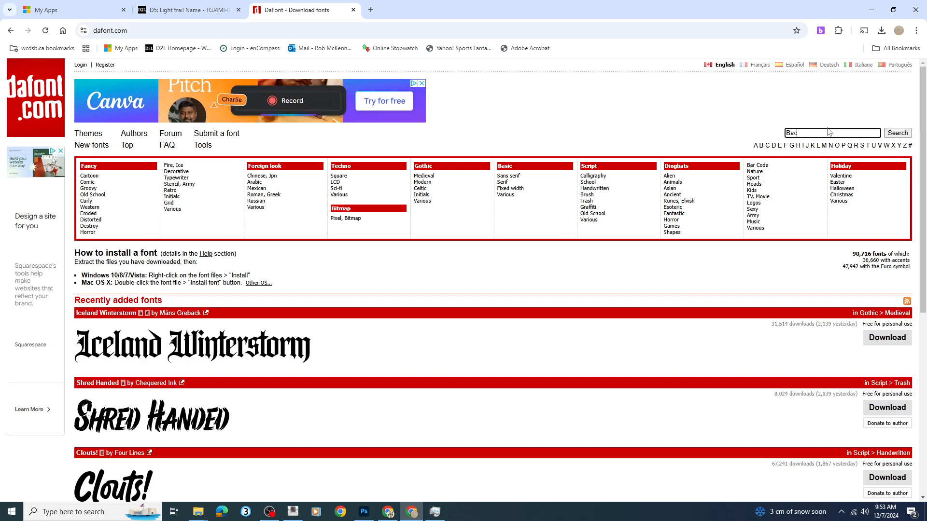
type("l")
key("BackSpace")
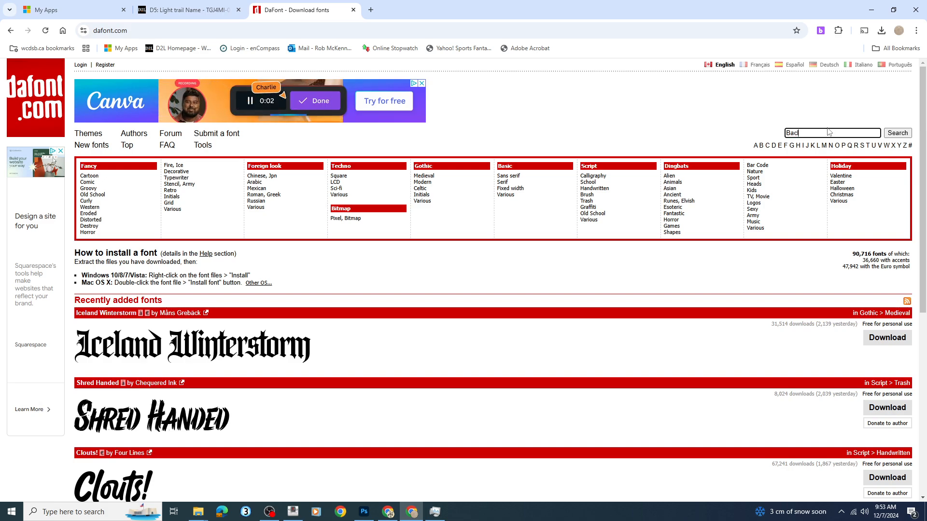
type("k to ")
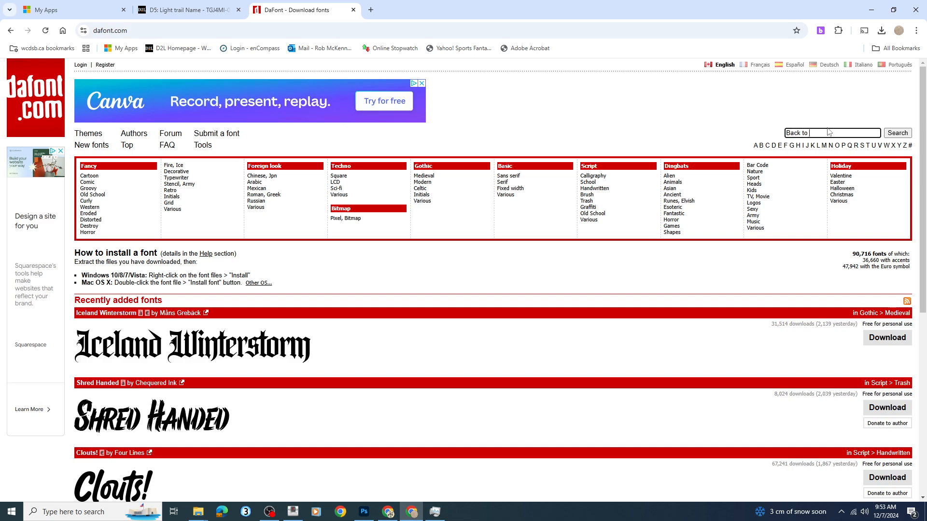
type("the future")
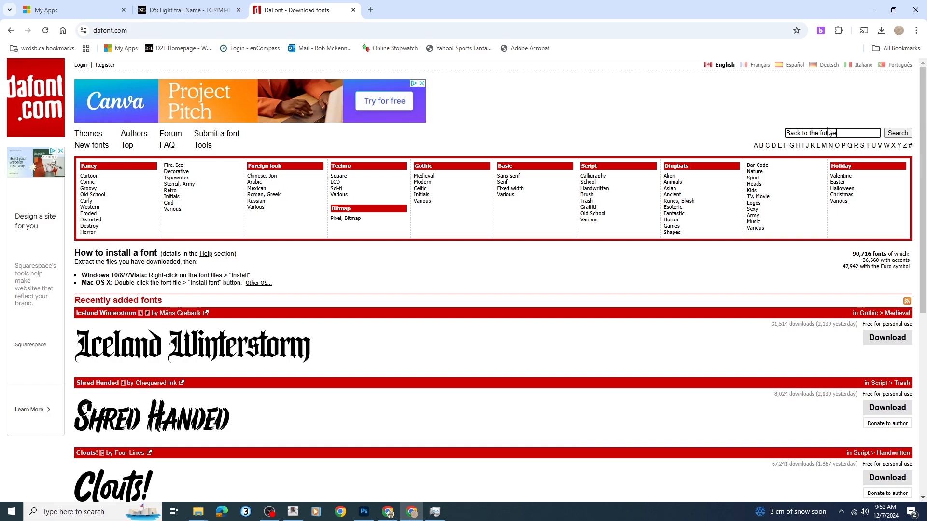
key("Return")
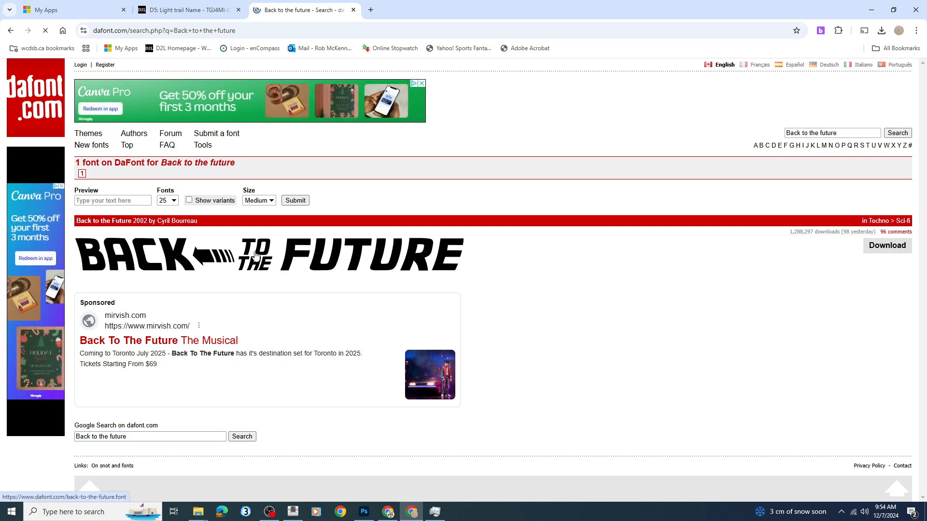
Download the Back to the Future font and open back_to_the_future.zip from the Downloads folder
left_click(884, 249)
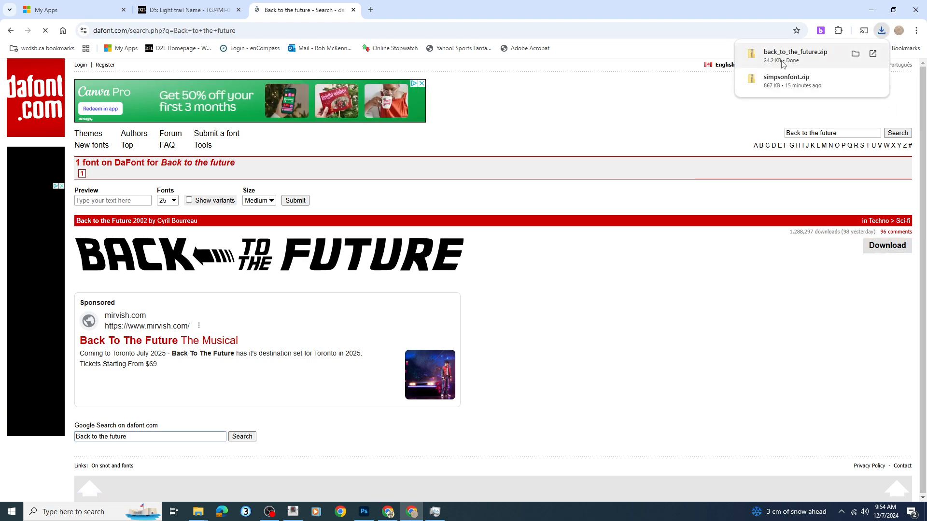
left_click(855, 54)
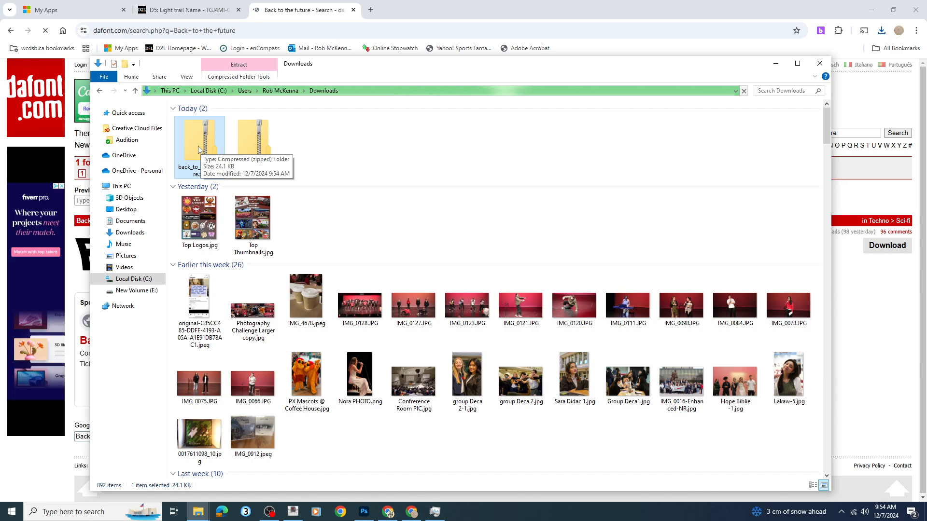
double_click(199, 149)
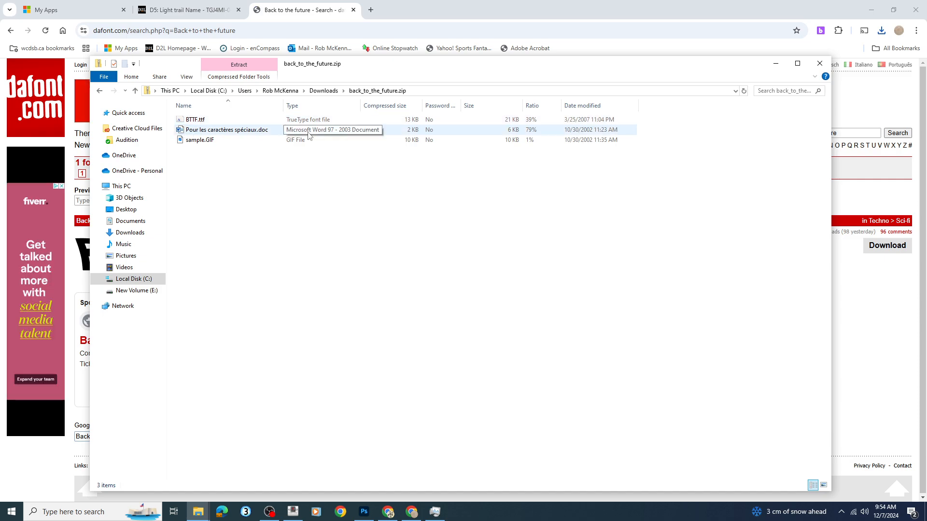
Install the font from BTTF.ttf and close its preview window
double_click(196, 120)
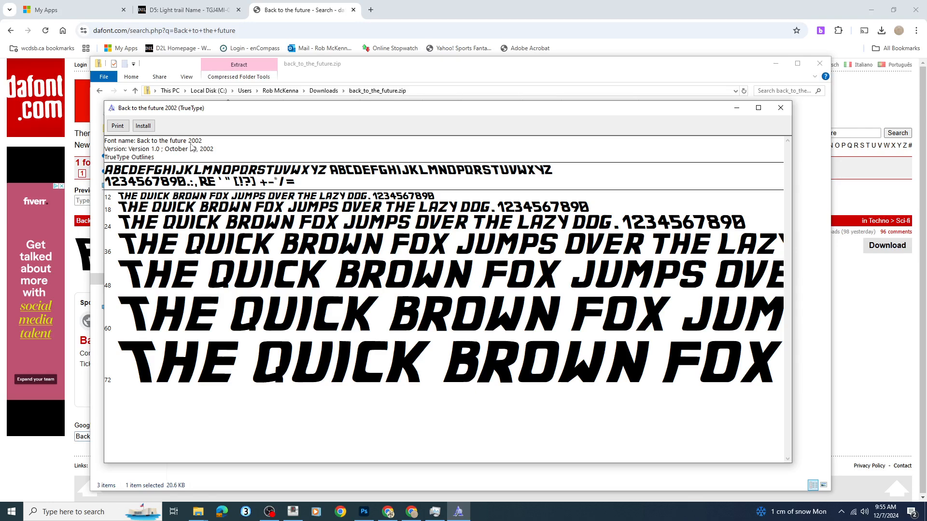
left_click(142, 126)
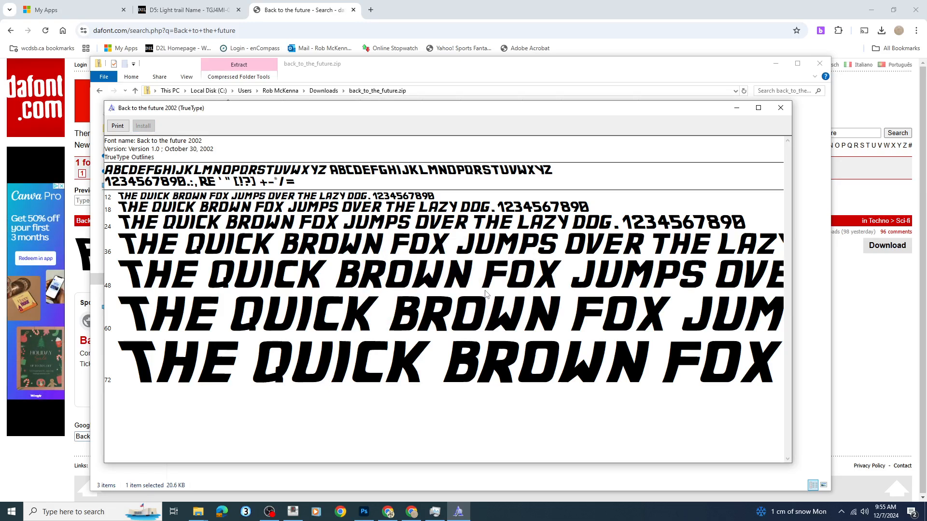
left_click(782, 109)
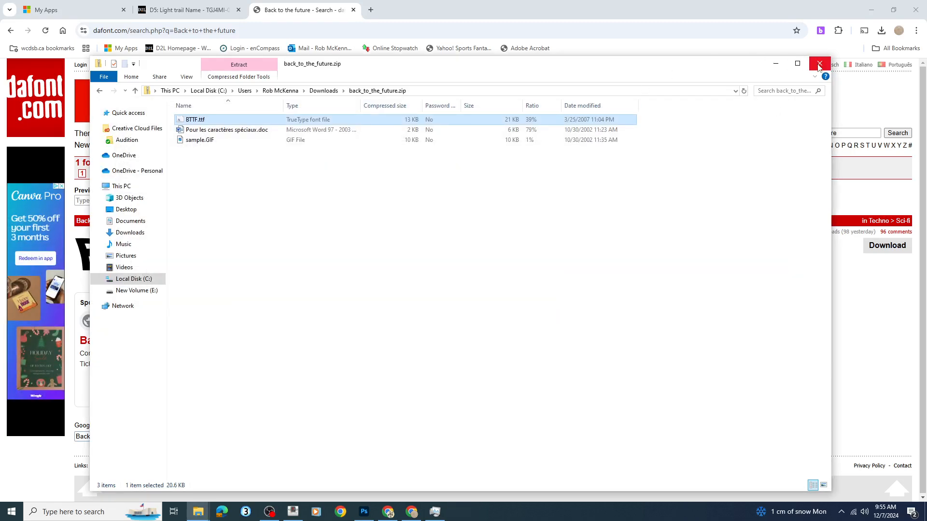
Close the back_to_the_future.zip window, switch to Photoshop and select all the text in the lowest "Installing Fonts" line
left_click(819, 65)
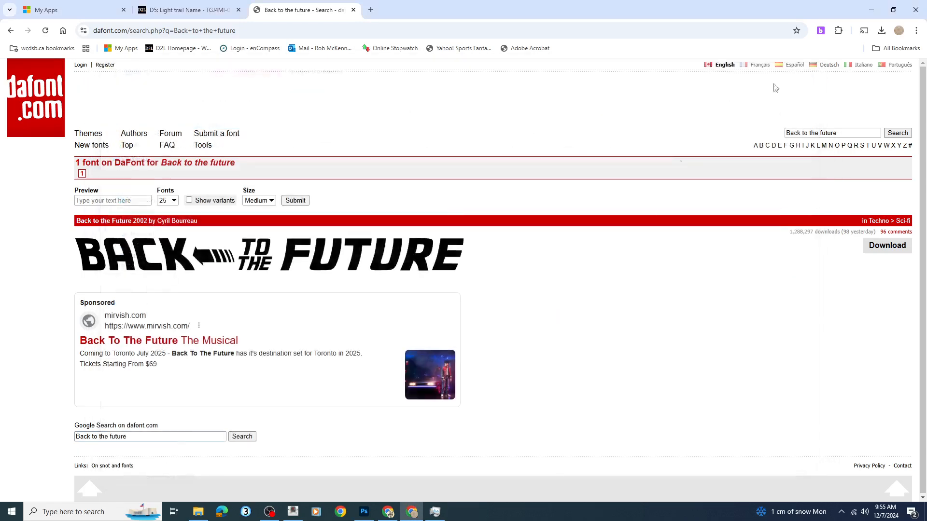
left_click(365, 513)
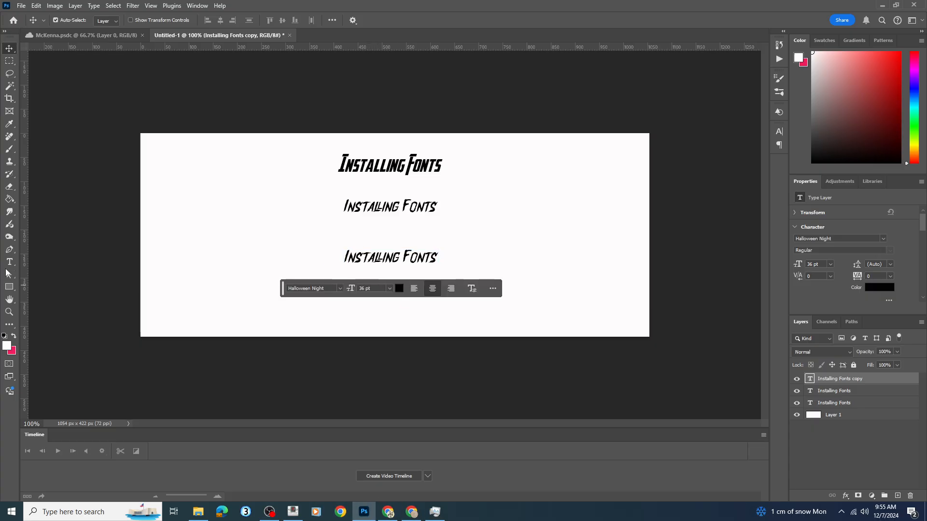
left_click(10, 262)
left_click(399, 258)
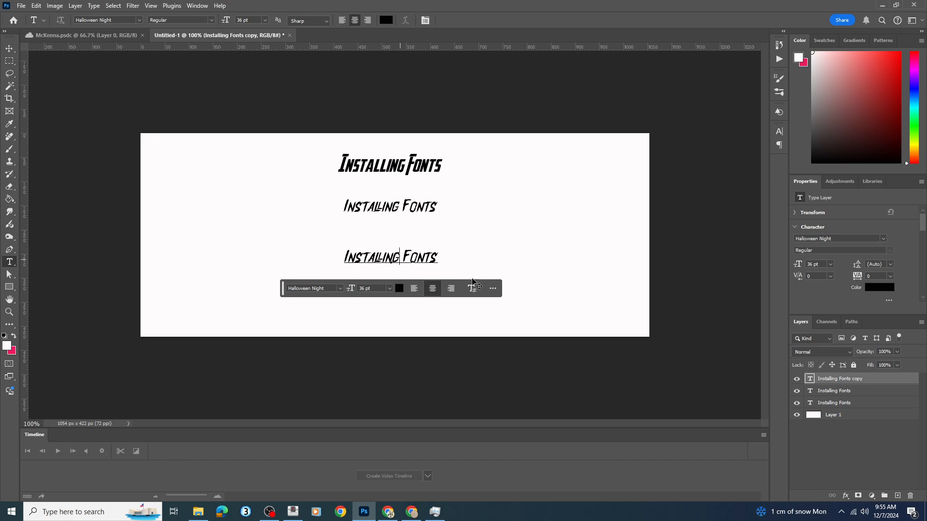
left_click_drag(434, 258, 338, 255)
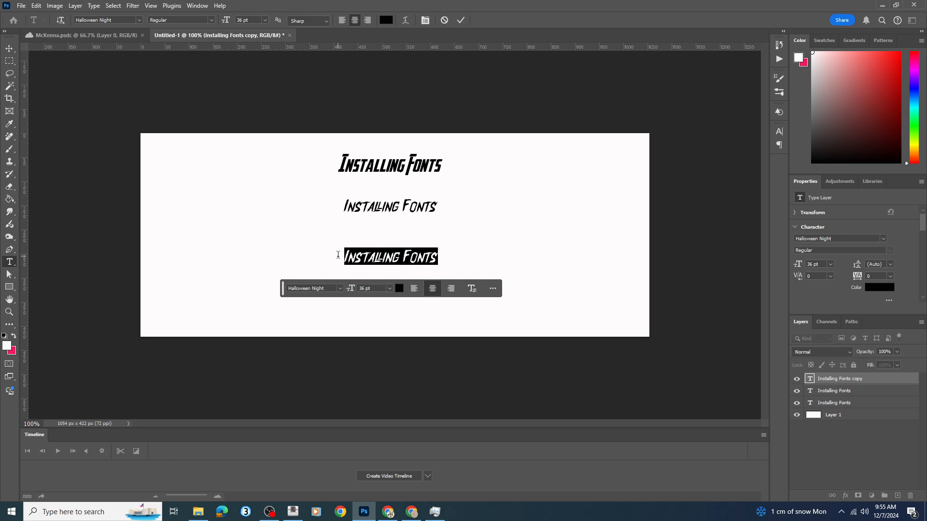
Browse the font list, set the selected text's font to Back to the future 2002 Regular and commit the text edit
left_click(340, 288)
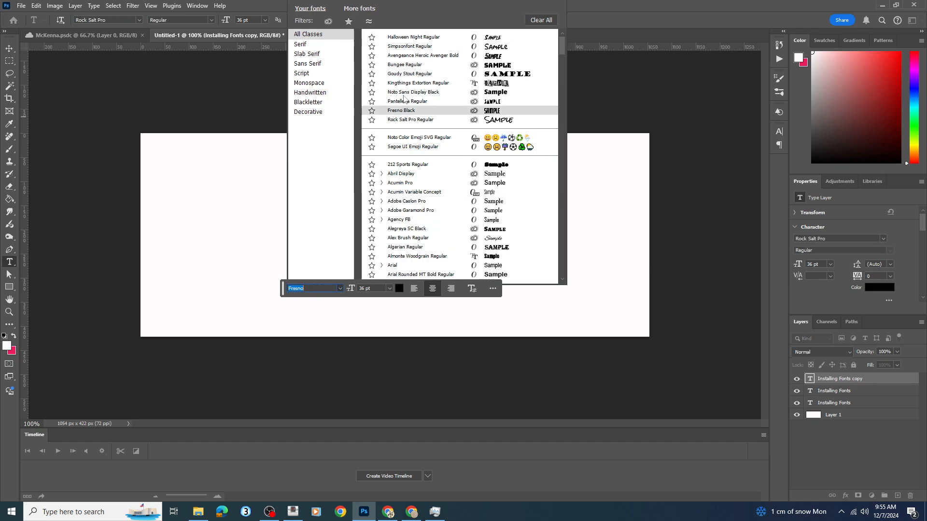
key("Up")
key("Up")
key("Down")
key("Down")
key("Down")
key("Down")
key("Down")
key("Down")
key("Down")
key("Down")
key("Down")
key("Down")
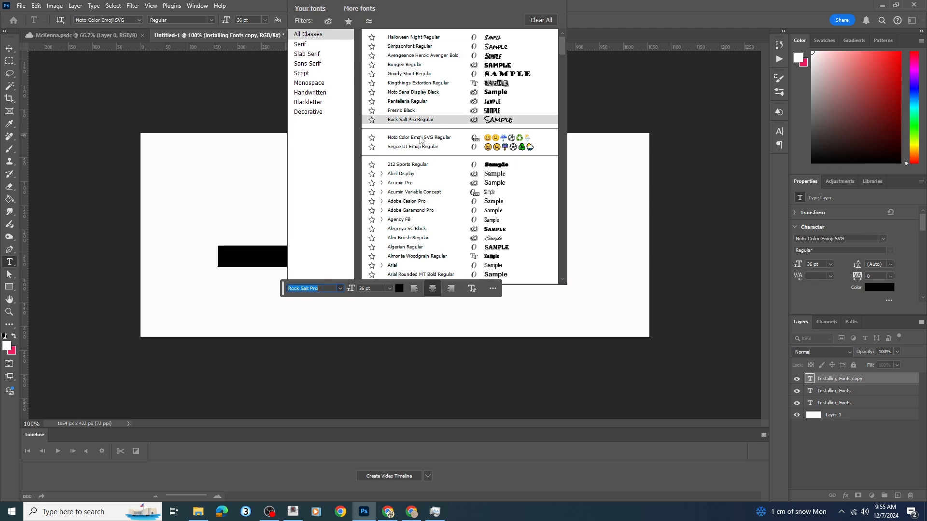
key("Down")
key("Down")
key("Down")
key("Down")
key("Down")
key("Down")
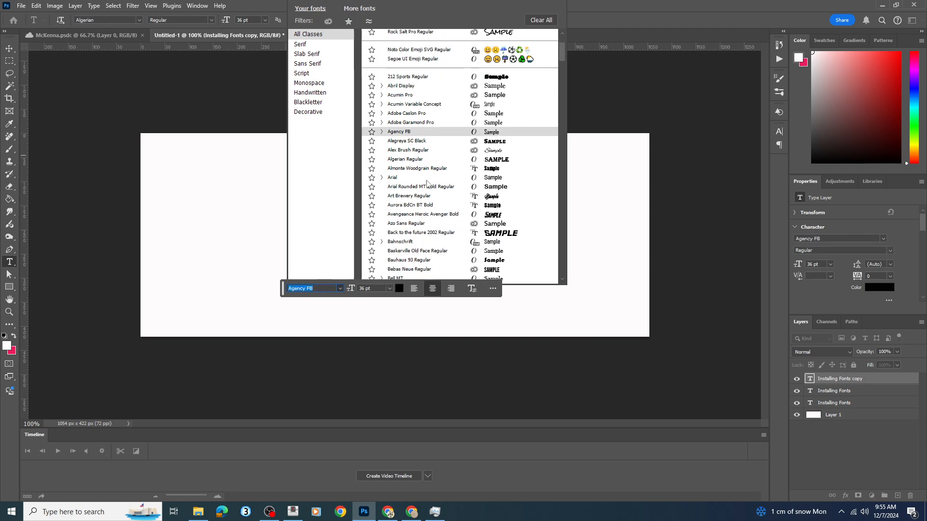
left_click(428, 233)
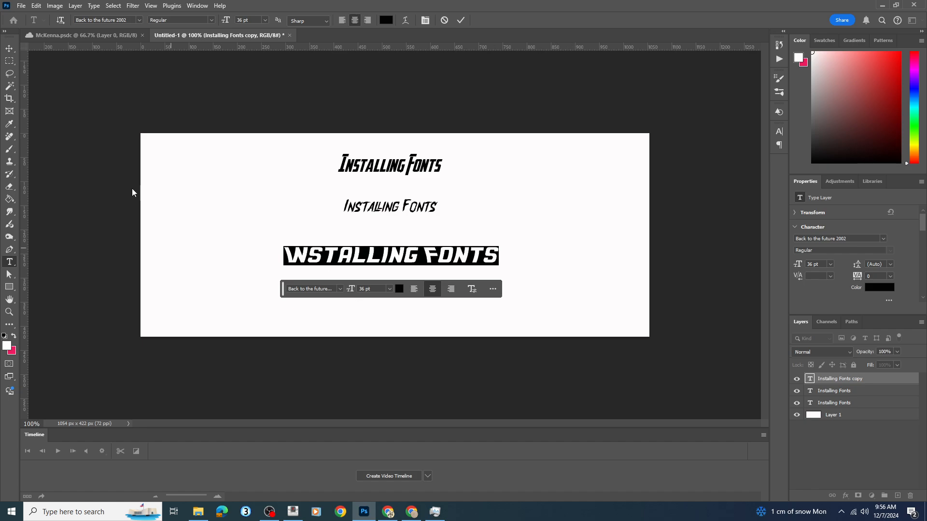
left_click(10, 49)
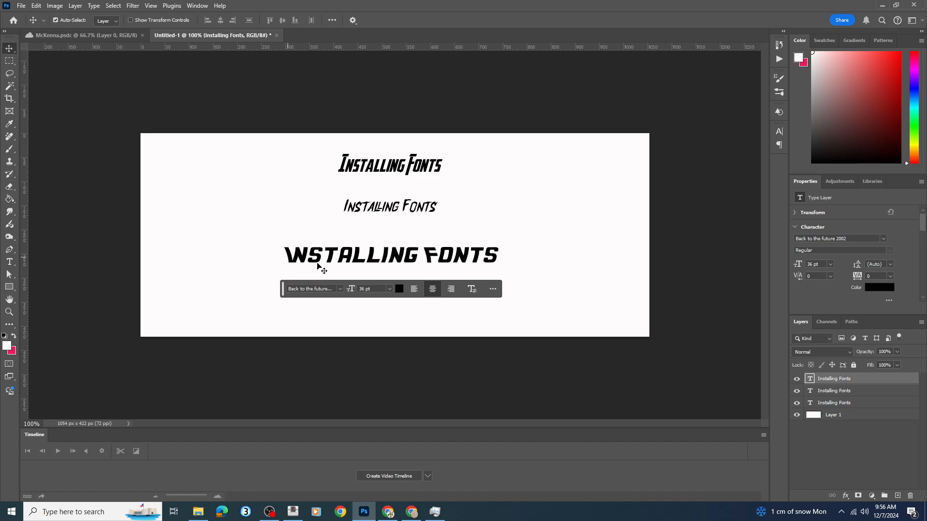
left_click(419, 279)
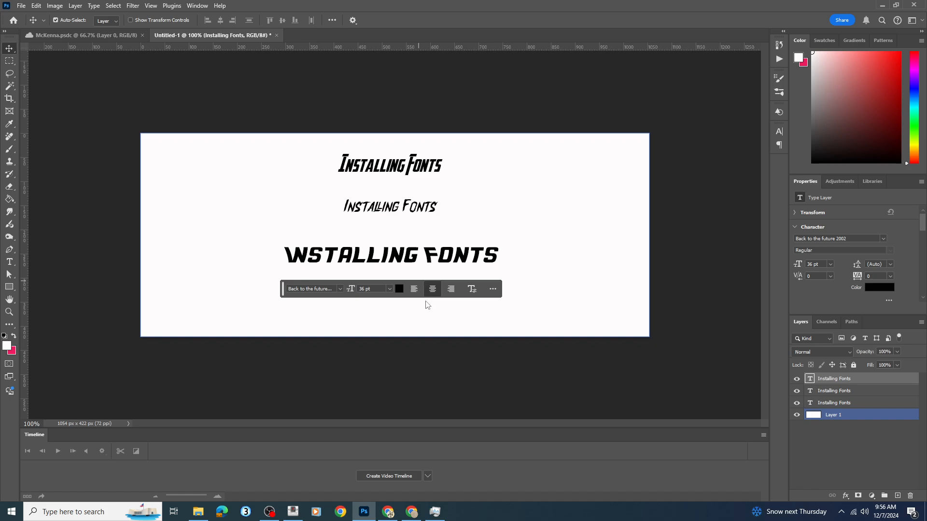
left_click(415, 344)
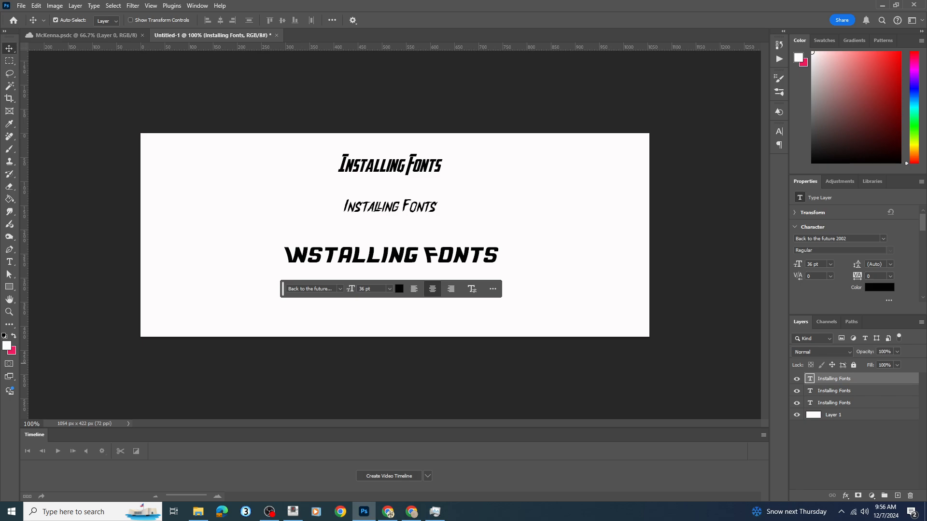